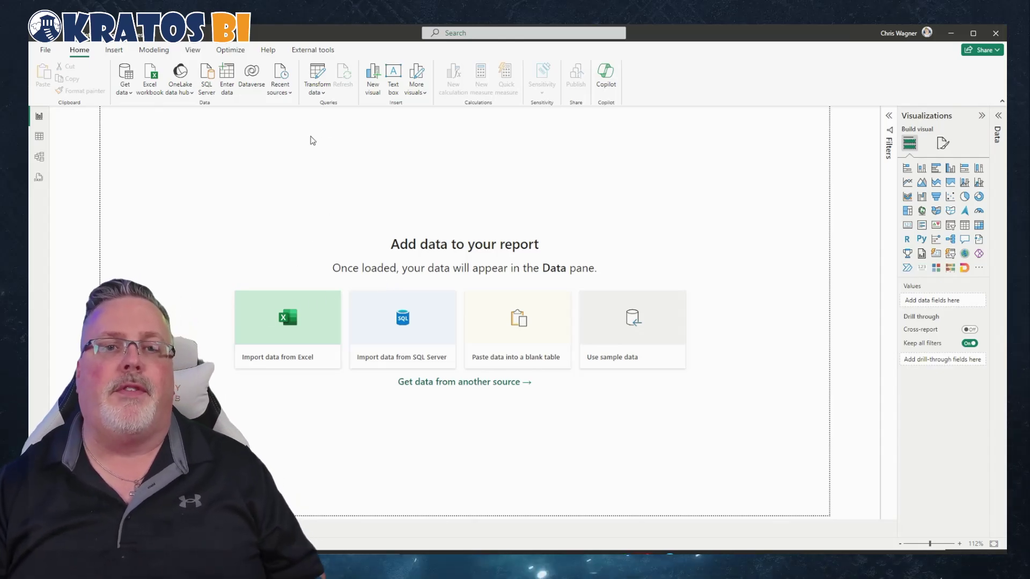
Check in Help > About that Power BI Desktop is version 2.128.751.0 64-bit (April 2024).
left_click(273, 54)
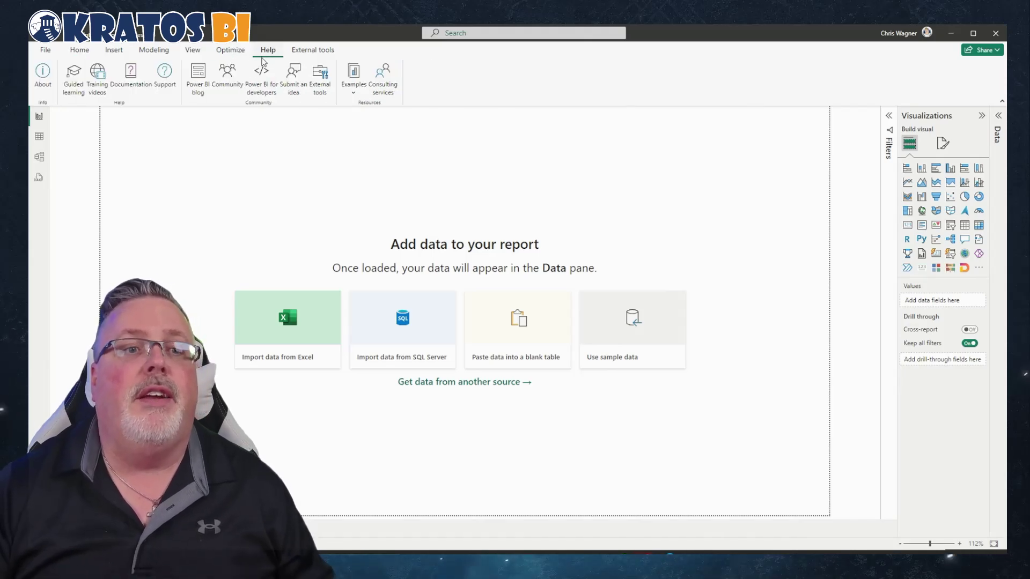
left_click(43, 75)
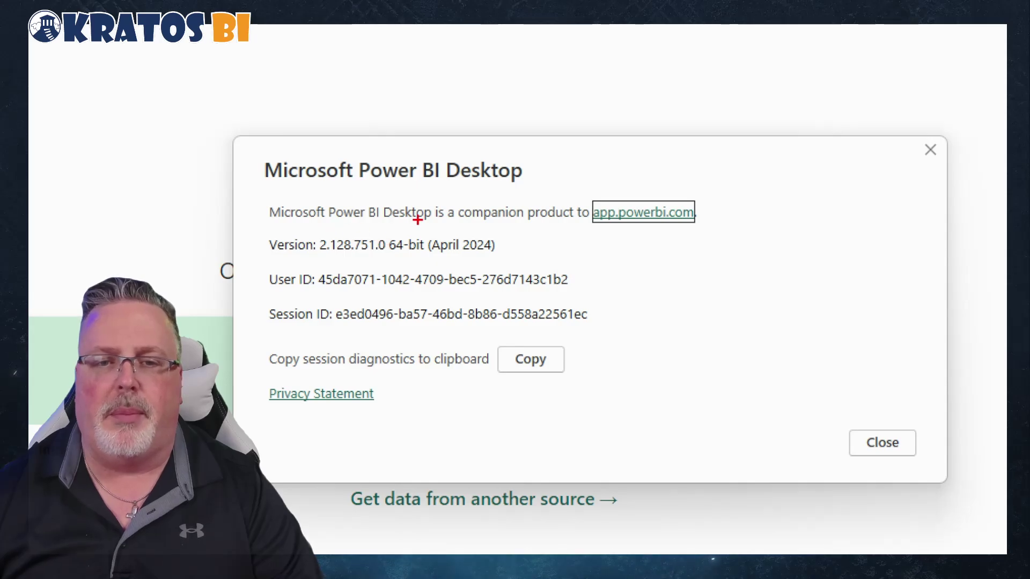
left_click_drag(417, 220, 503, 270)
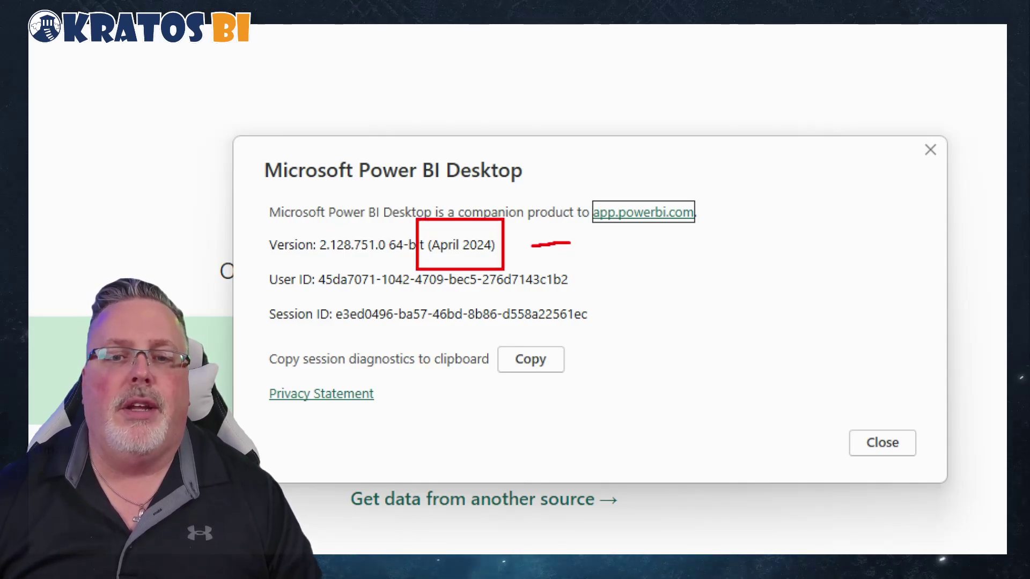
left_click_drag(524, 244, 526, 252)
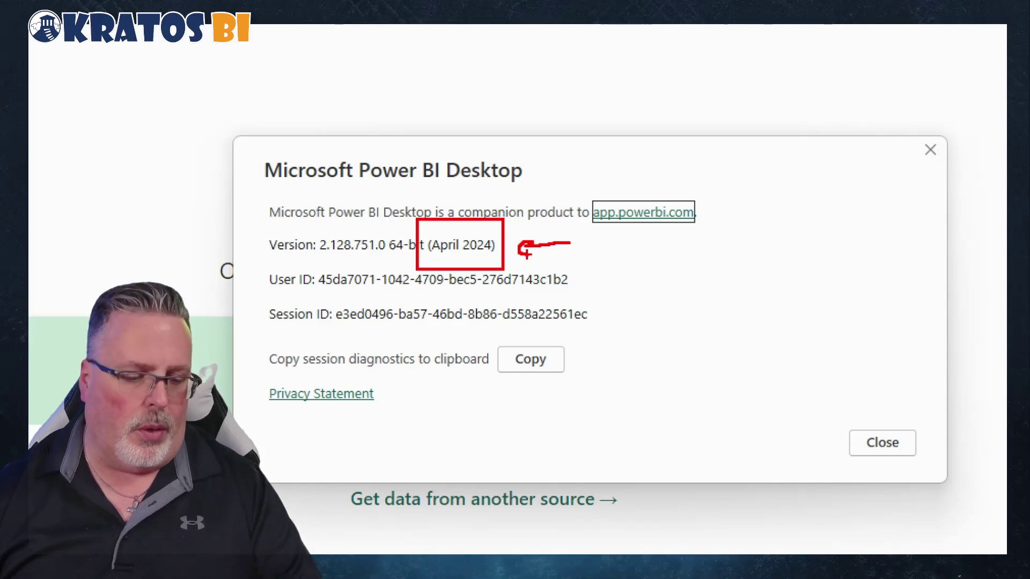
key("Escape")
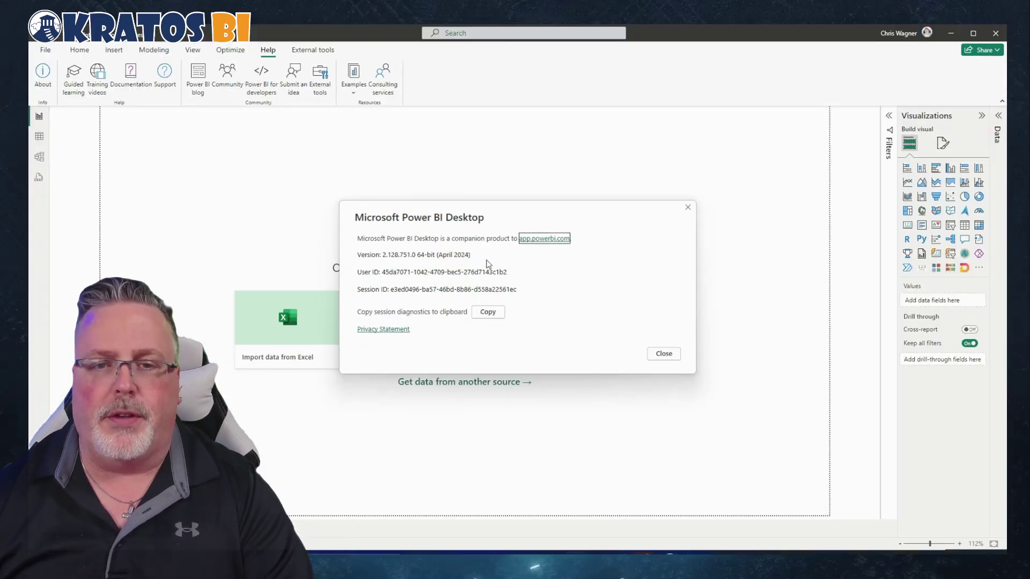
left_click(688, 207)
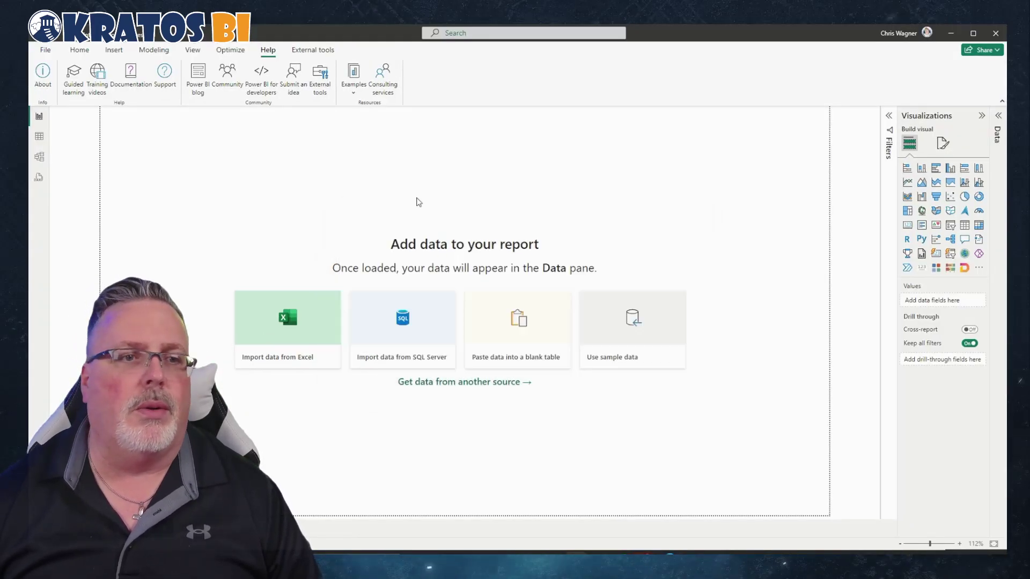
Confirm 'Copilot chat pane in report view' is enabled under Options > Preview features, then cancel.
left_click(80, 50)
left_click(44, 50)
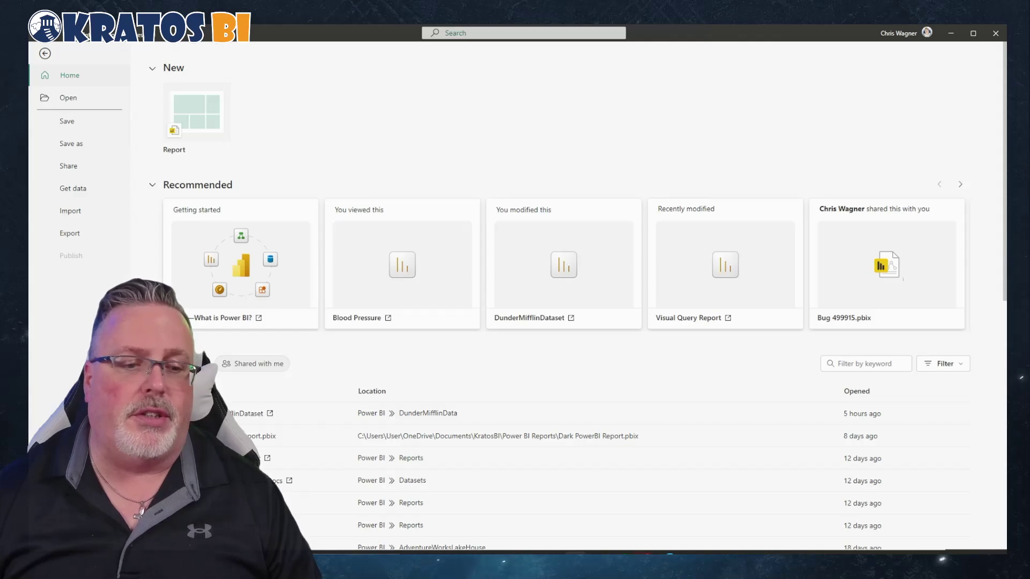
left_click(81, 300)
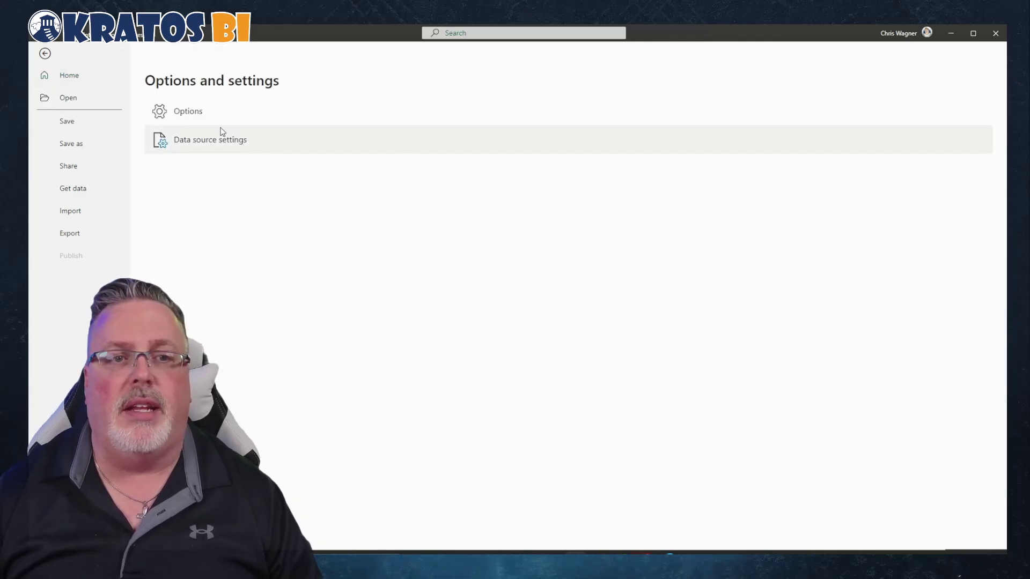
left_click(187, 111)
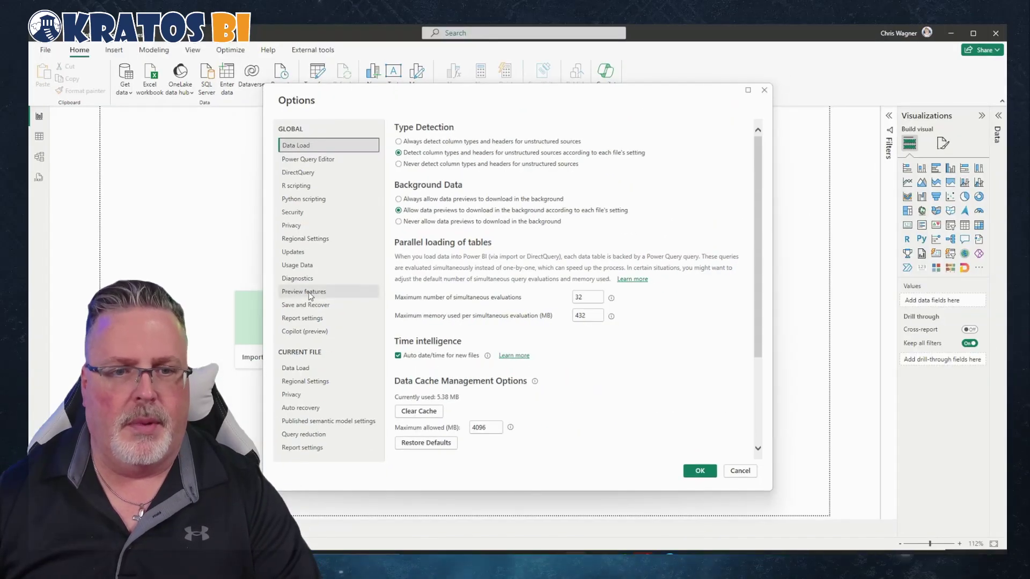
left_click(299, 290)
scroll(582, 361, "down", 5)
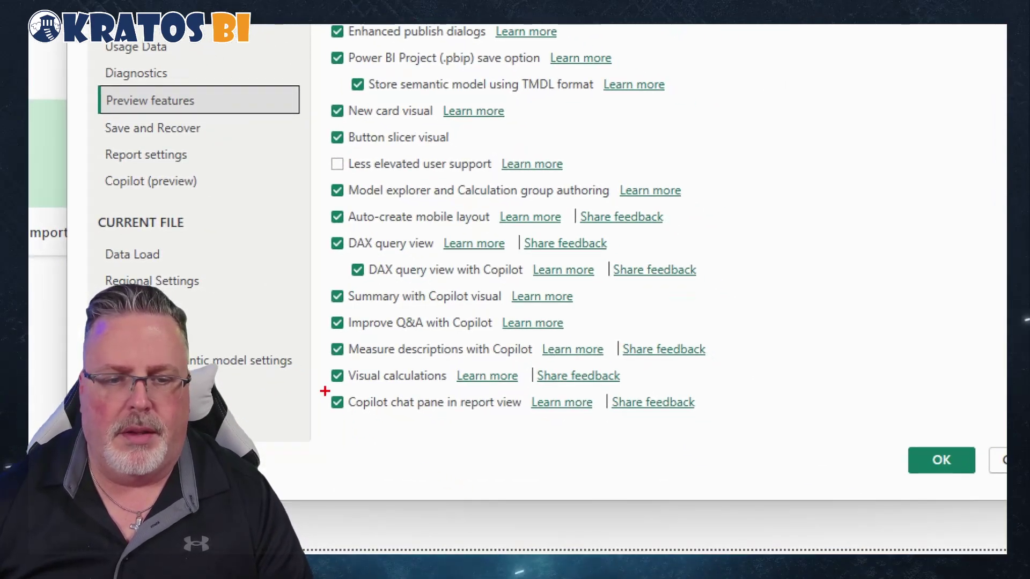
left_click_drag(325, 391, 723, 415)
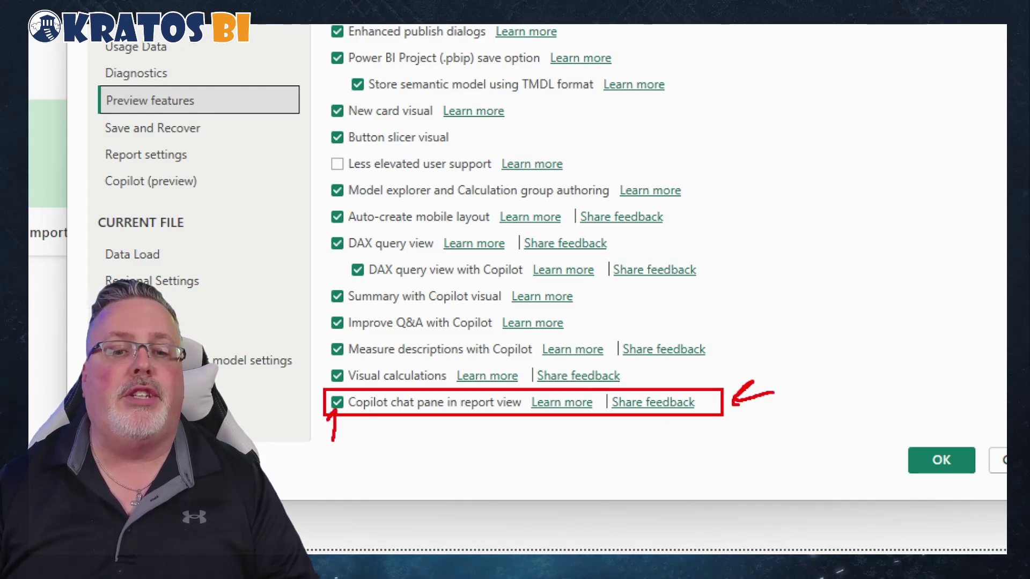
left_click_drag(330, 427, 341, 423)
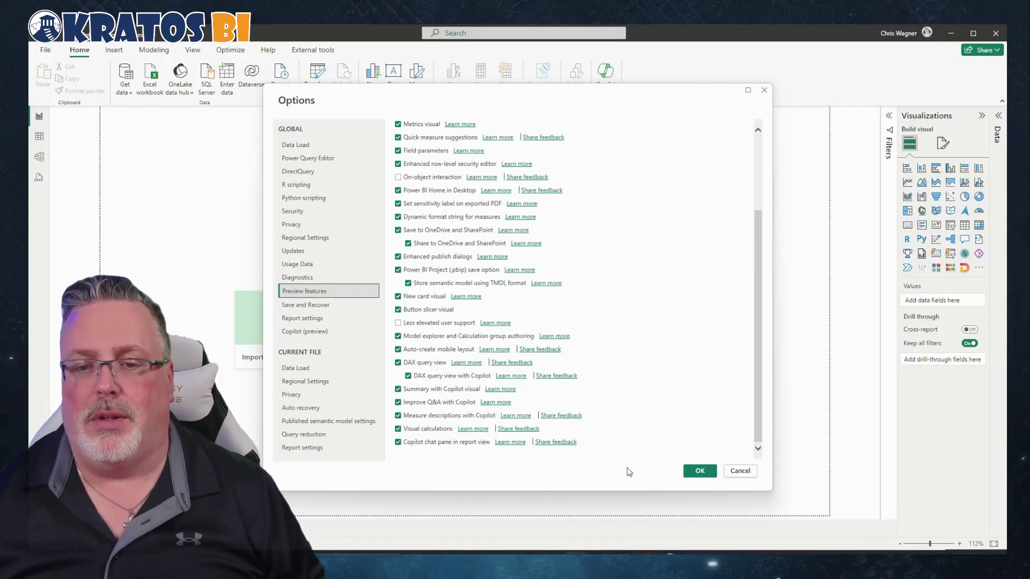
left_click(739, 470)
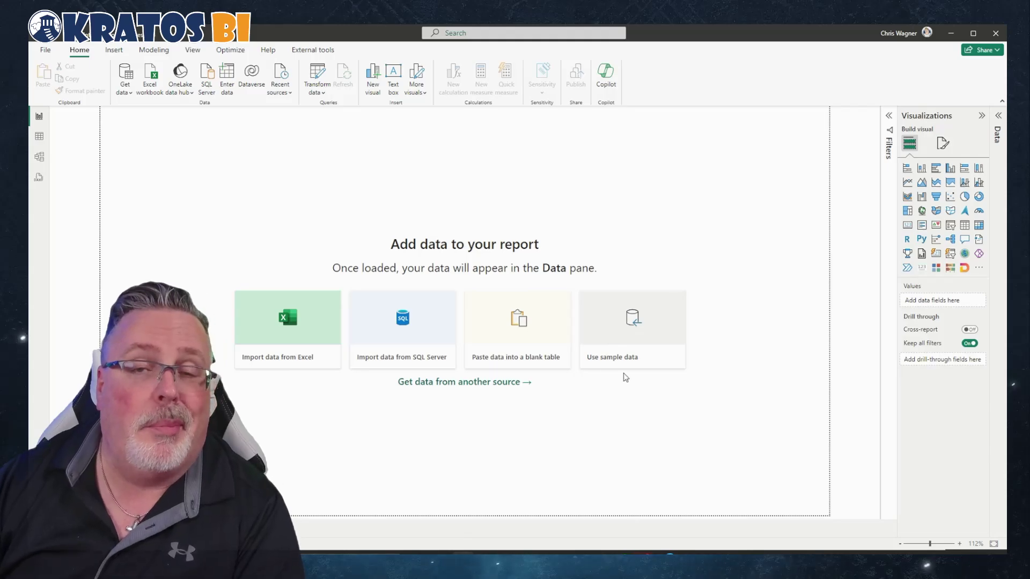
Connect live to the DunderMifflinDataset semantic model from the OneLake data hub.
left_click(184, 92)
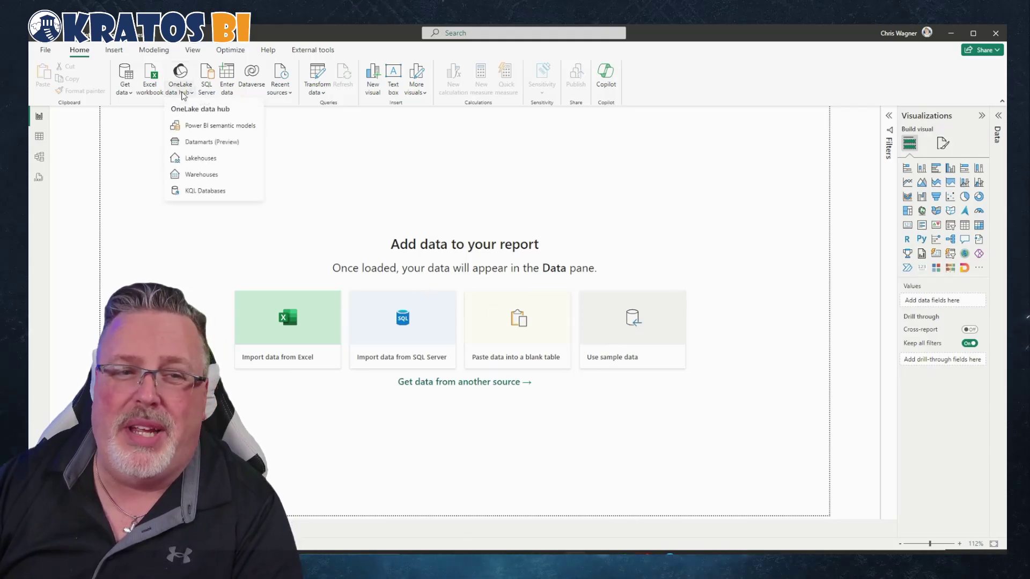
left_click(207, 126)
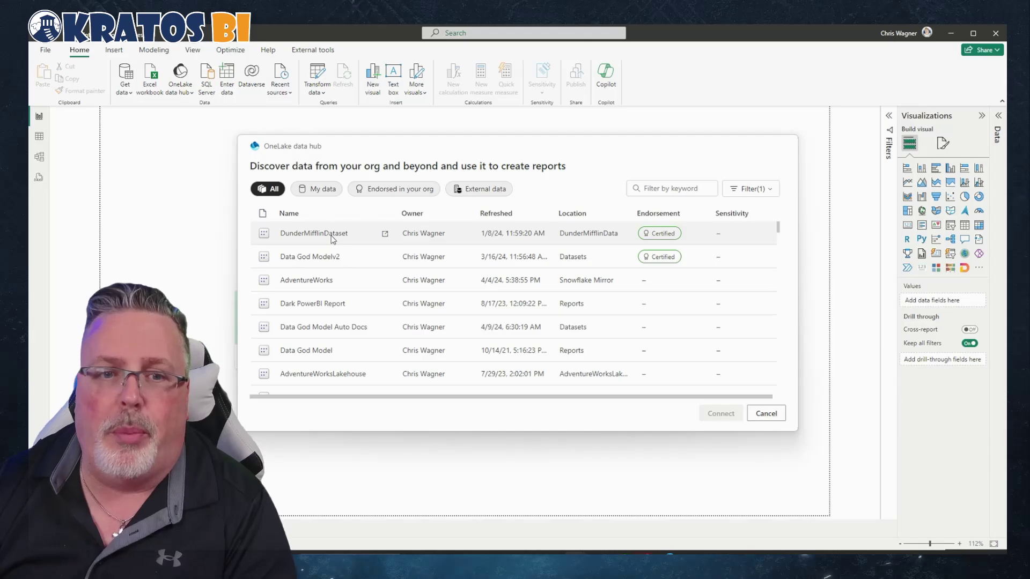
left_click(333, 239)
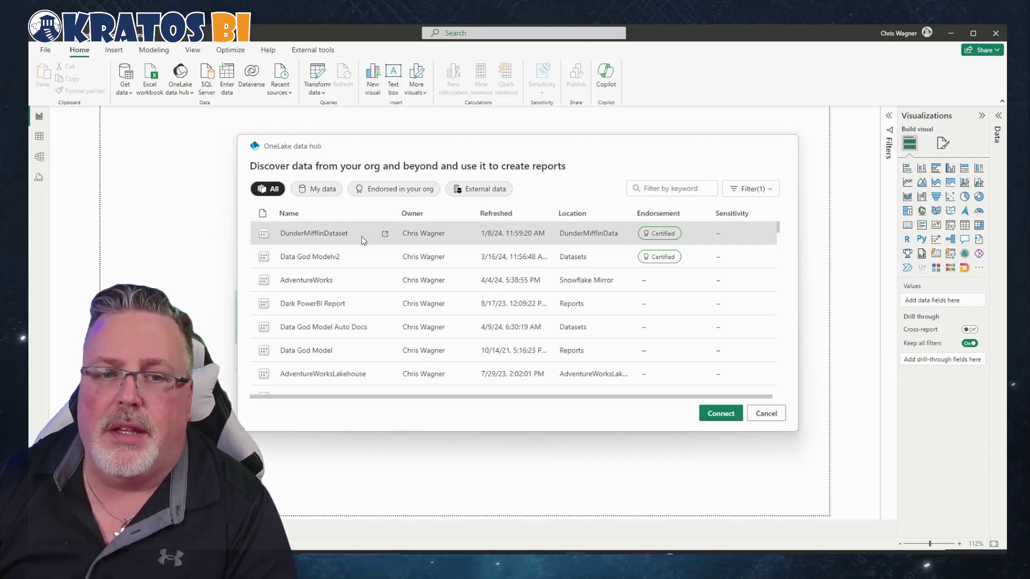
left_click(725, 414)
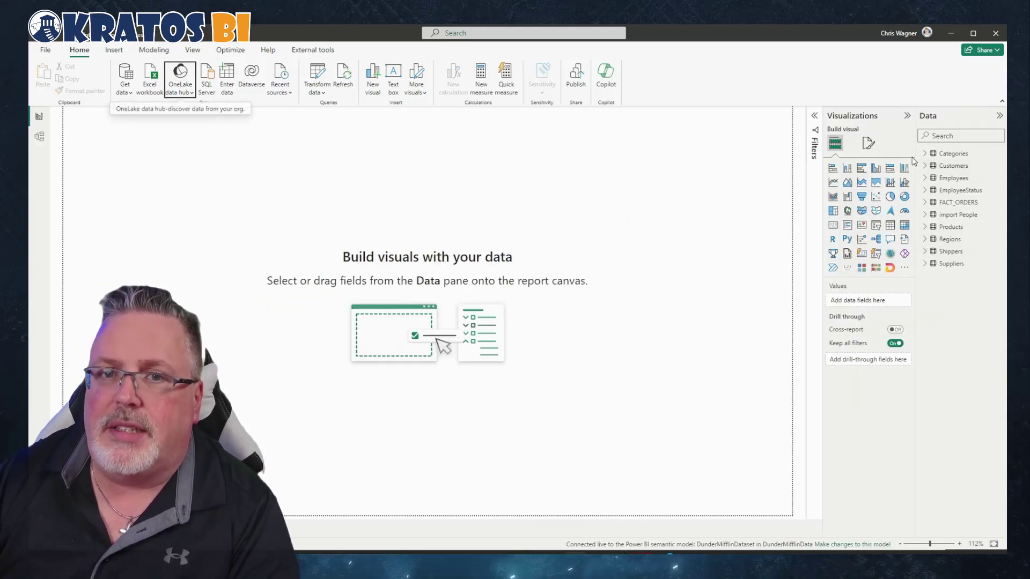
Open the Copilot pane from the Home ribbon.
left_click(606, 78)
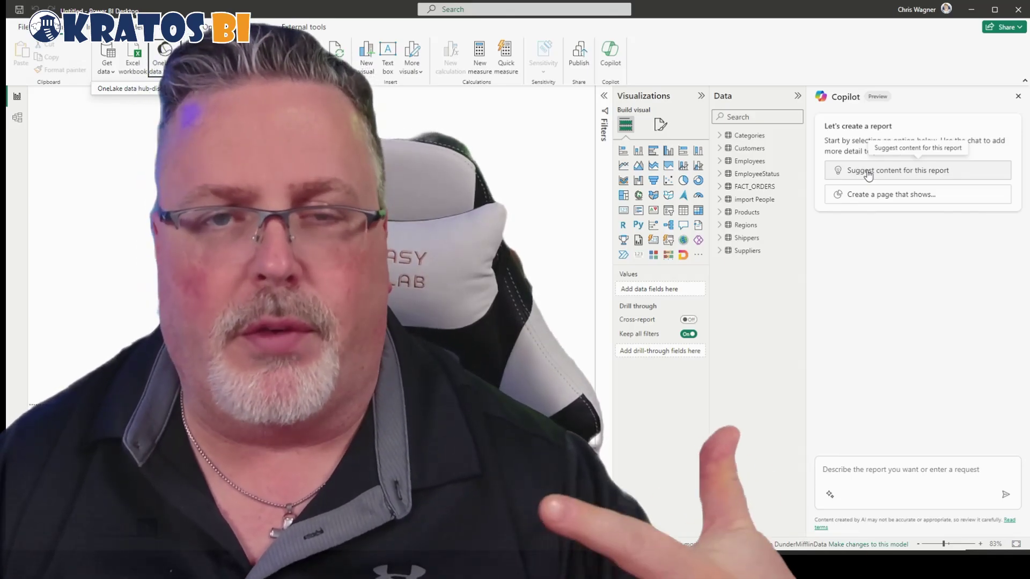
Ask Copilot to suggest report content and review its four proposed page topics.
left_click(869, 175)
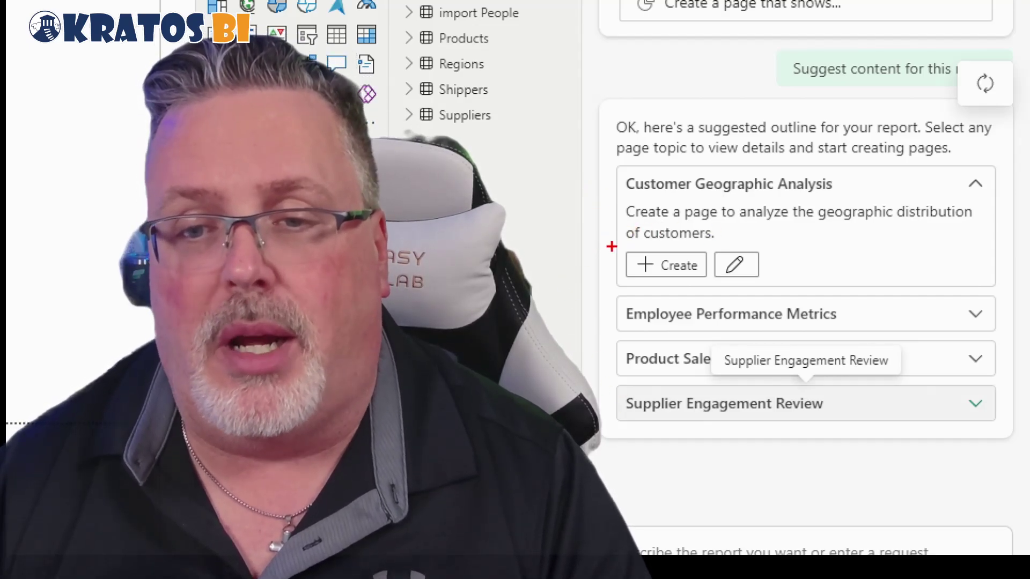
left_click_drag(611, 246, 696, 284)
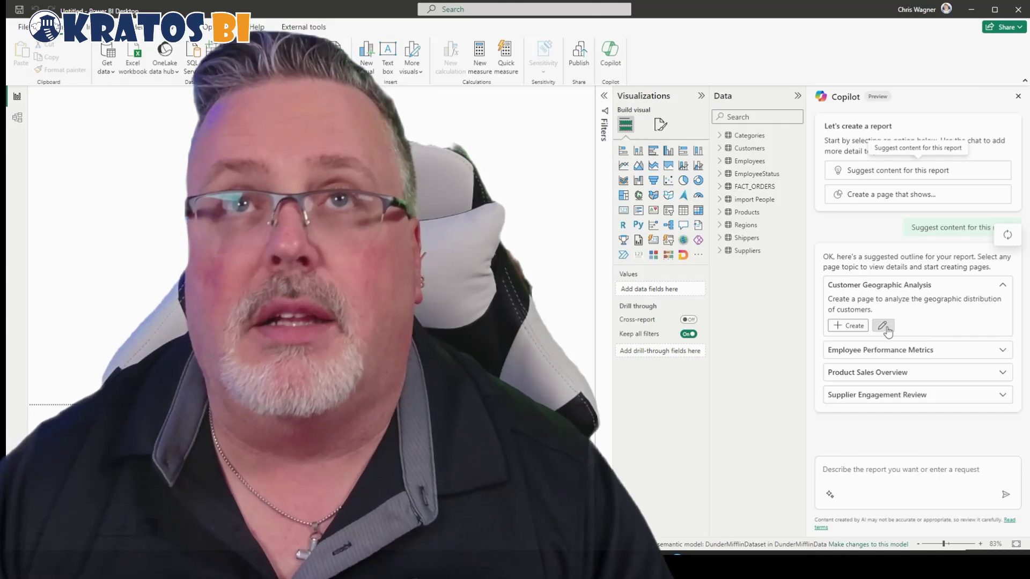
Have Copilot build the Customer Geographic Analysis page, then collapse the Filters, Visualizations and Data panes.
left_click(886, 329)
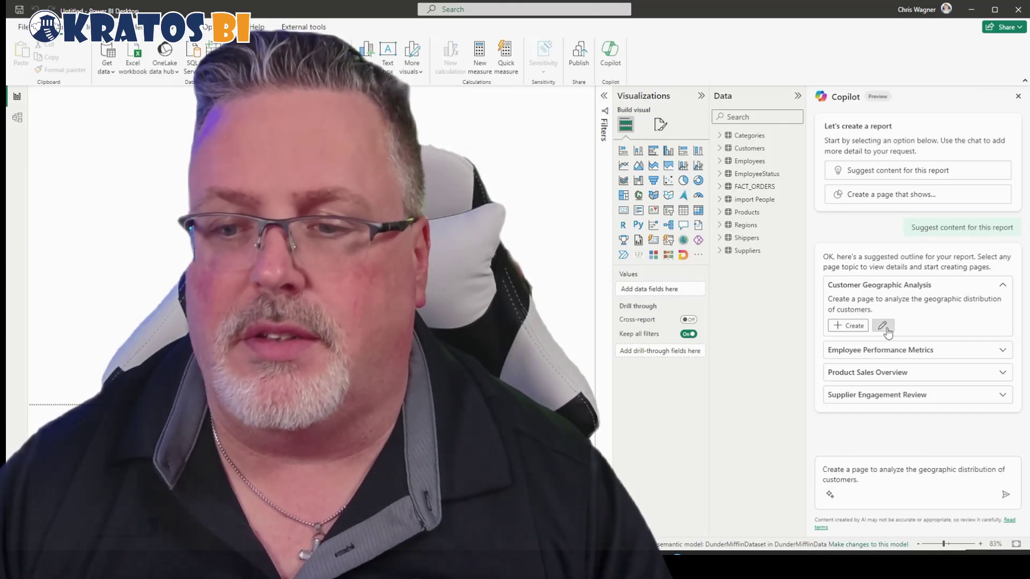
left_click(1004, 501)
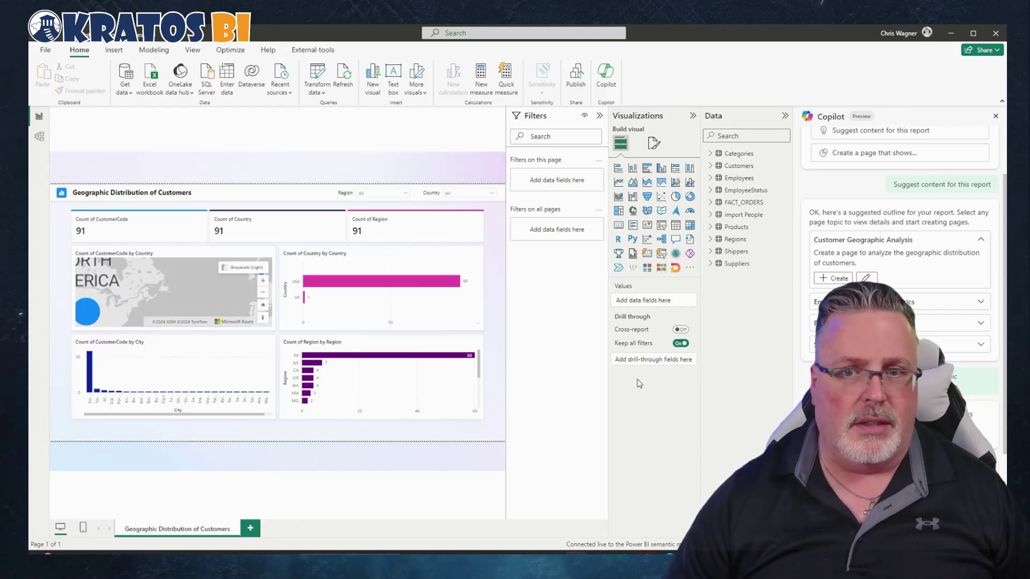
left_click(600, 116)
left_click(692, 116)
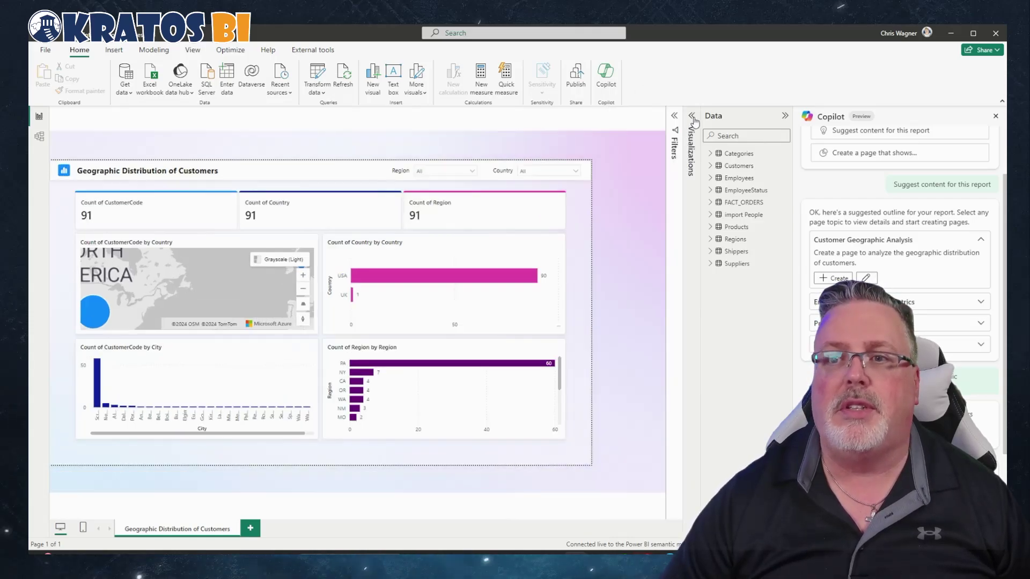
left_click(783, 117)
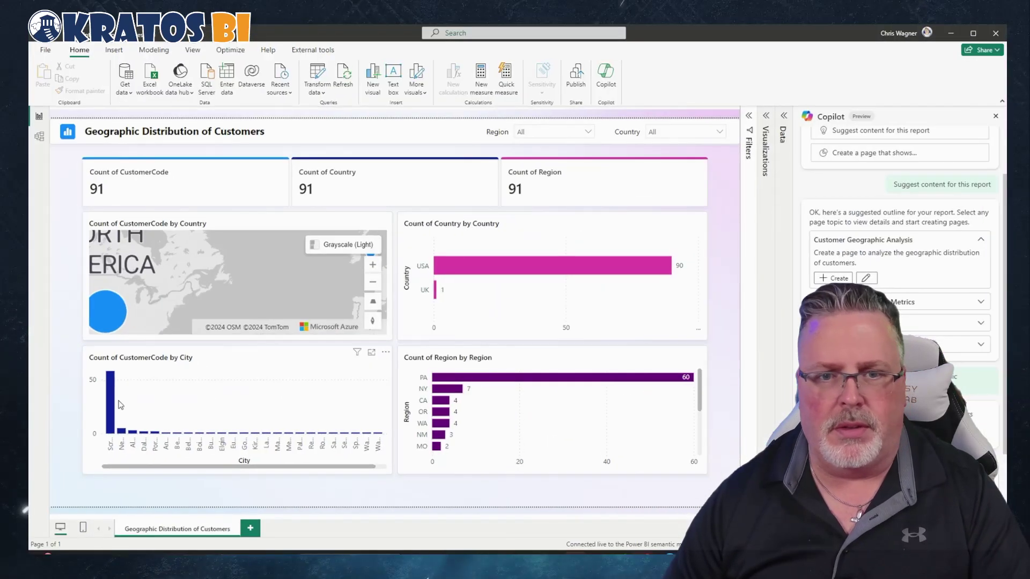
mouse_move(657, 257)
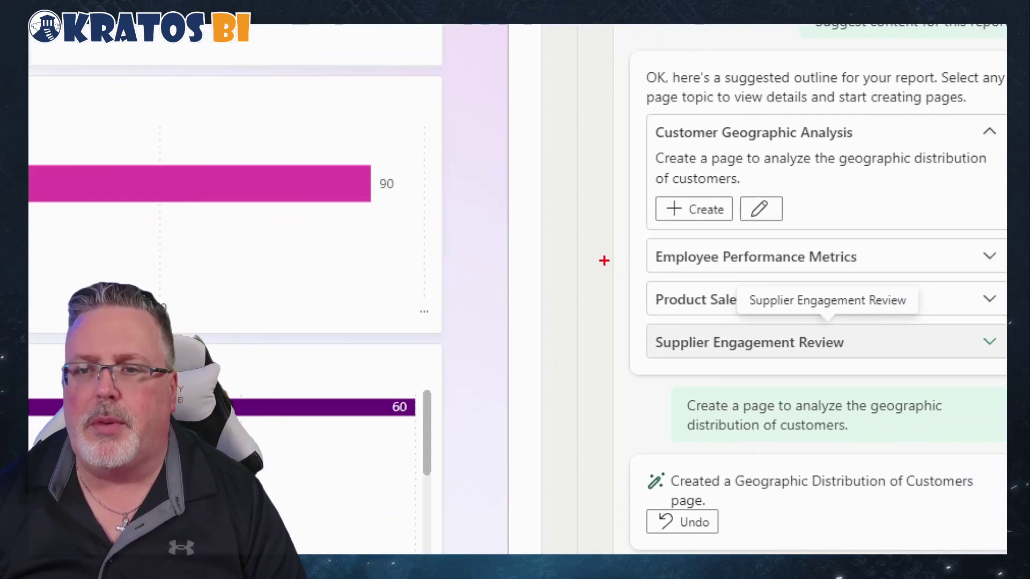
left_click_drag(590, 266, 603, 255)
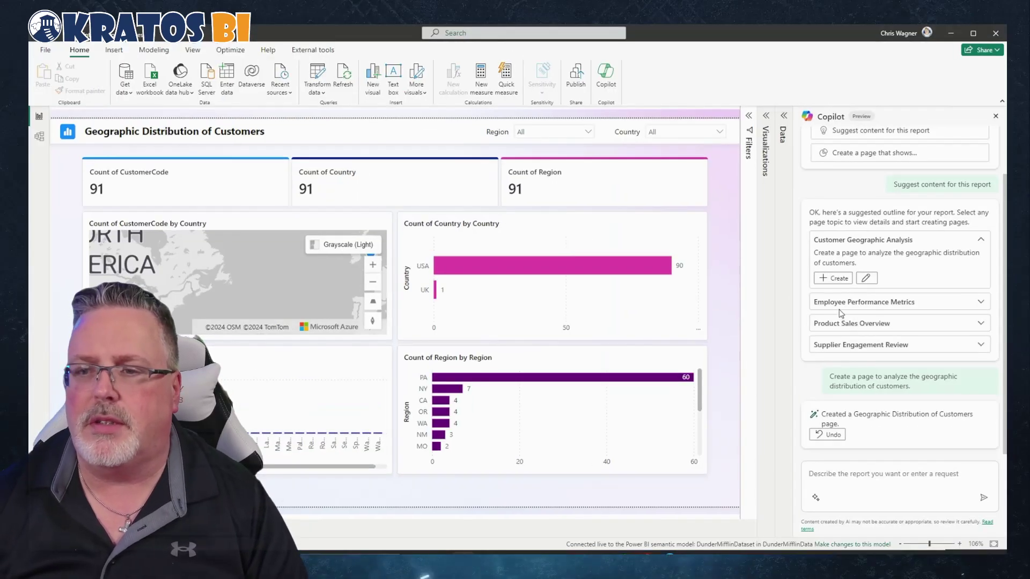
Have Copilot create the Employee Performance Metrics page from the outline.
left_click(710, 261)
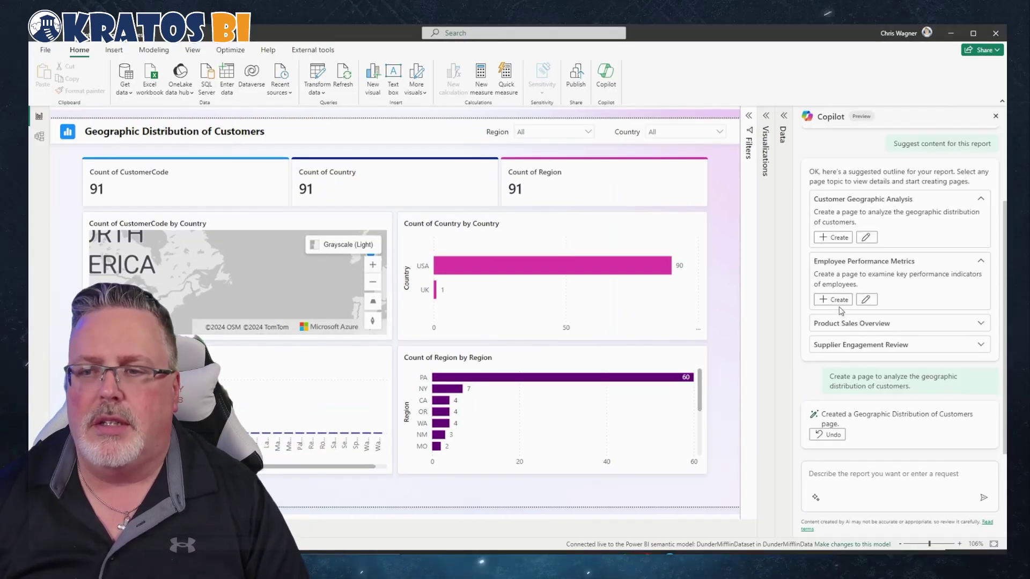
left_click(827, 300)
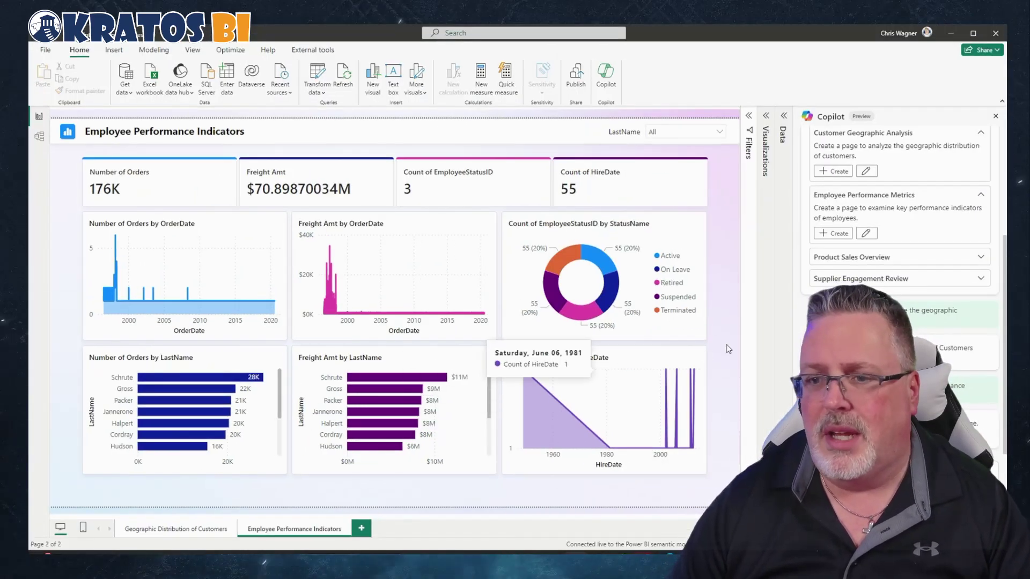
Expand the Supplier Engagement Review suggestion to request a supplier performance page.
left_click(831, 280)
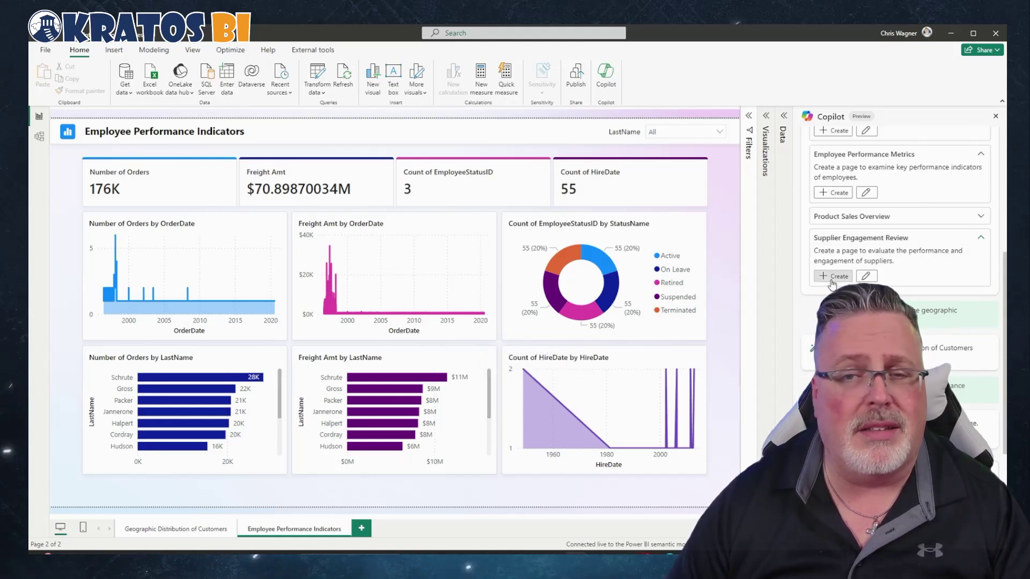
scroll(832, 283, "down", 1)
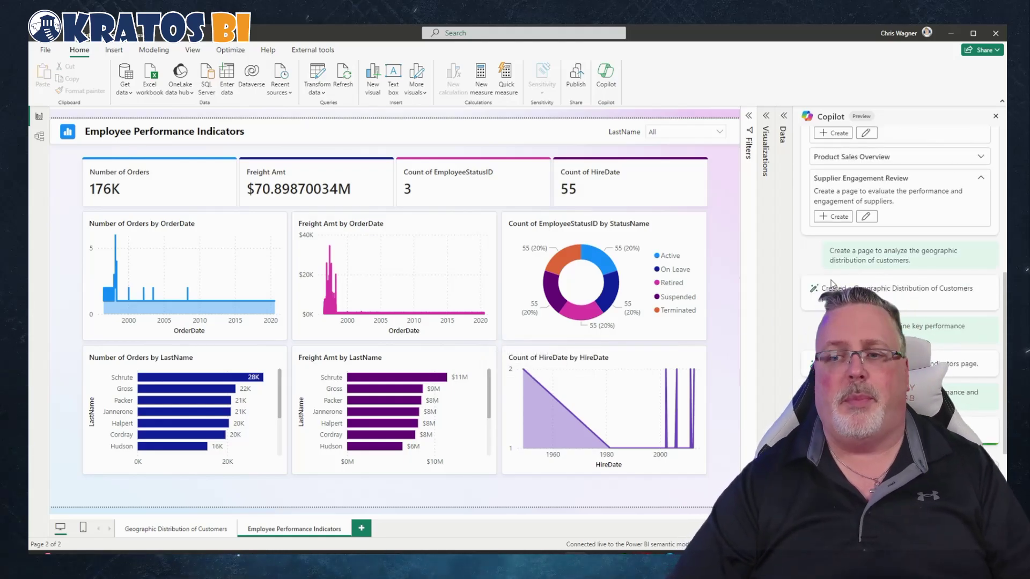
scroll(832, 283, "down", 1)
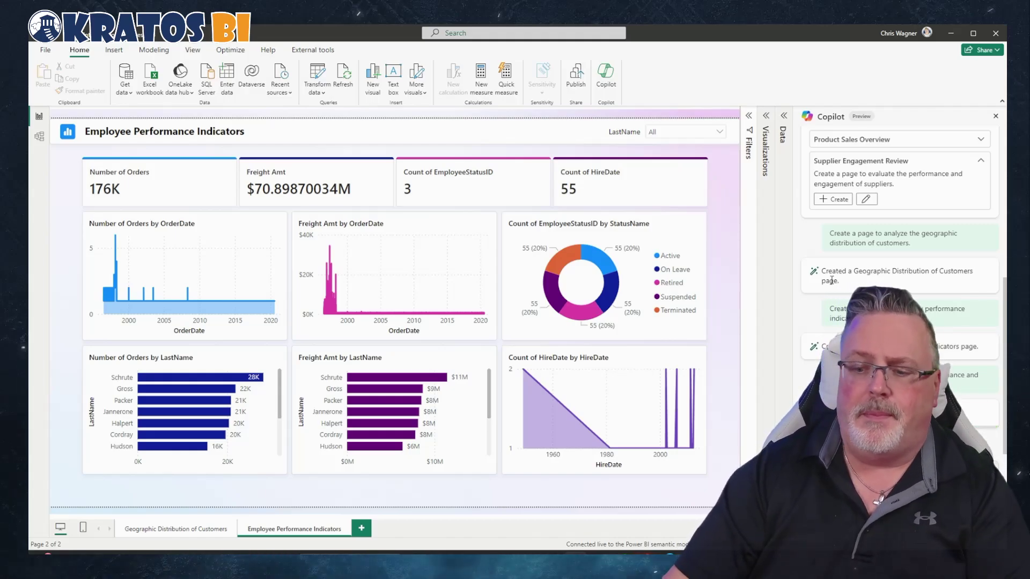